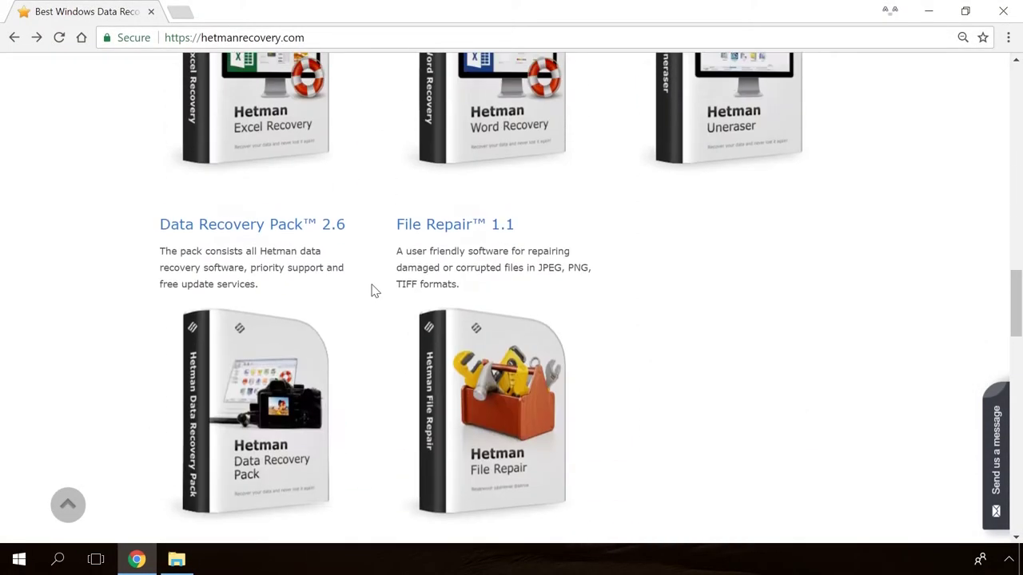
# Download the Hetman Partition Recovery installer from its product page.
pyautogui.scroll(10, 373, 290)
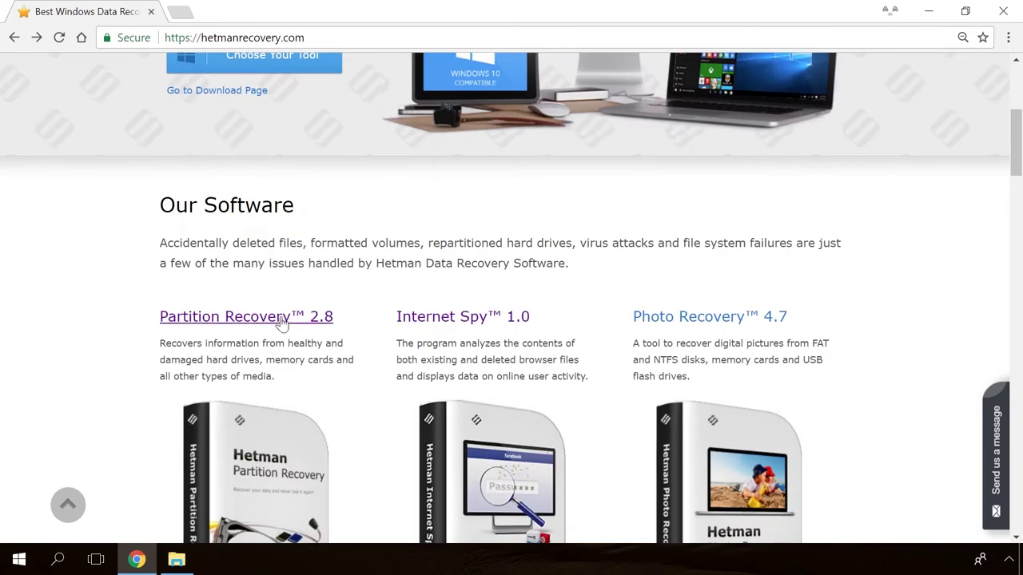
pyautogui.click(282, 318)
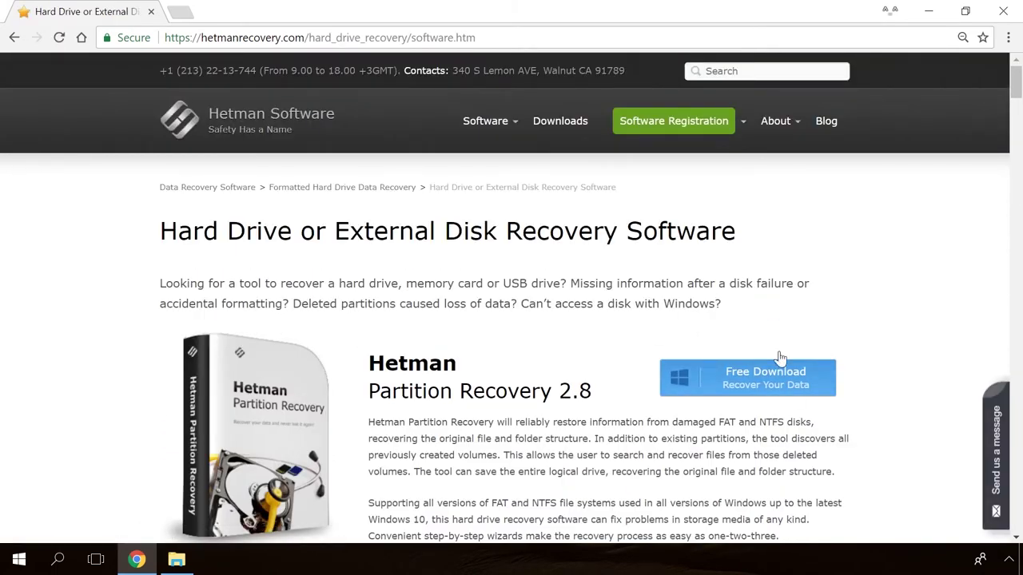
pyautogui.click(735, 381)
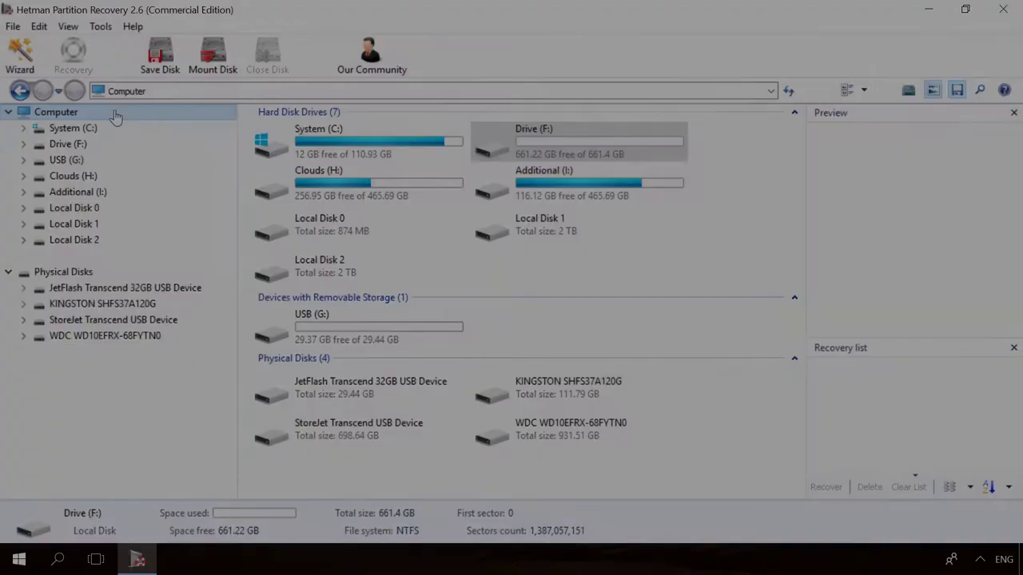
# Analyse Drive (F:), preview the deleted files, and recover the video 856071704.mp4.
pyautogui.doubleClick(80, 144)
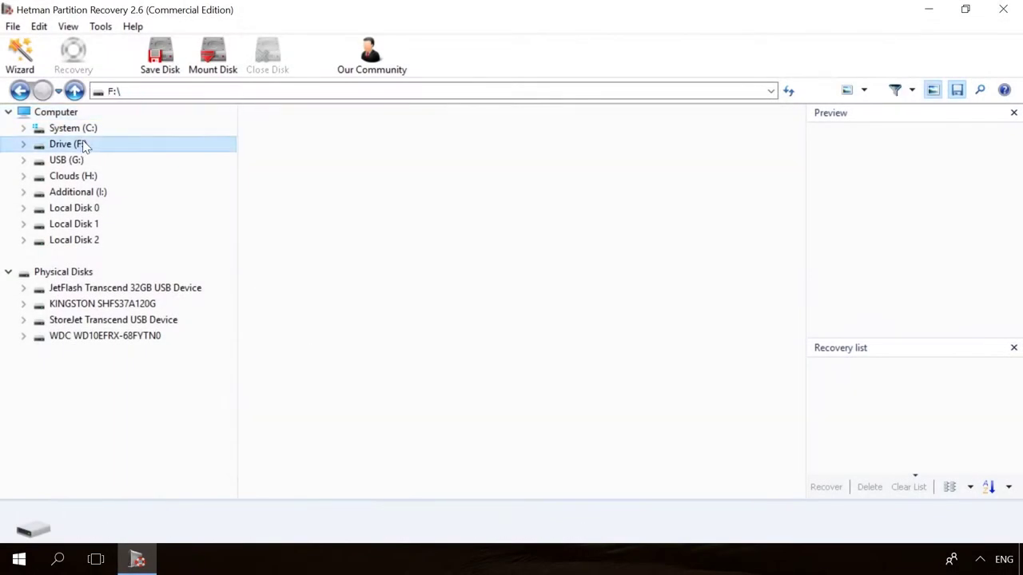
pyautogui.click(616, 432)
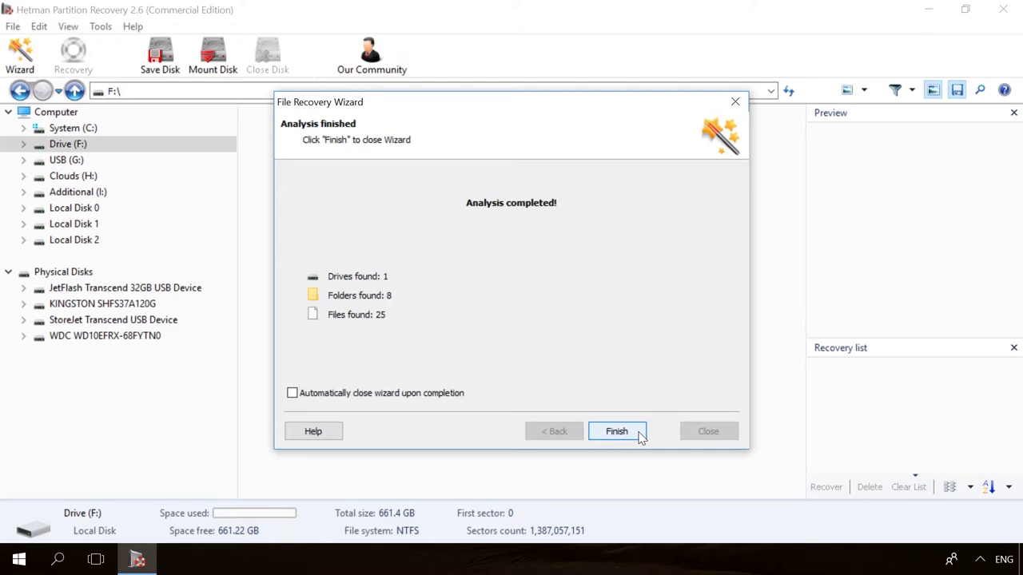
pyautogui.click(616, 431)
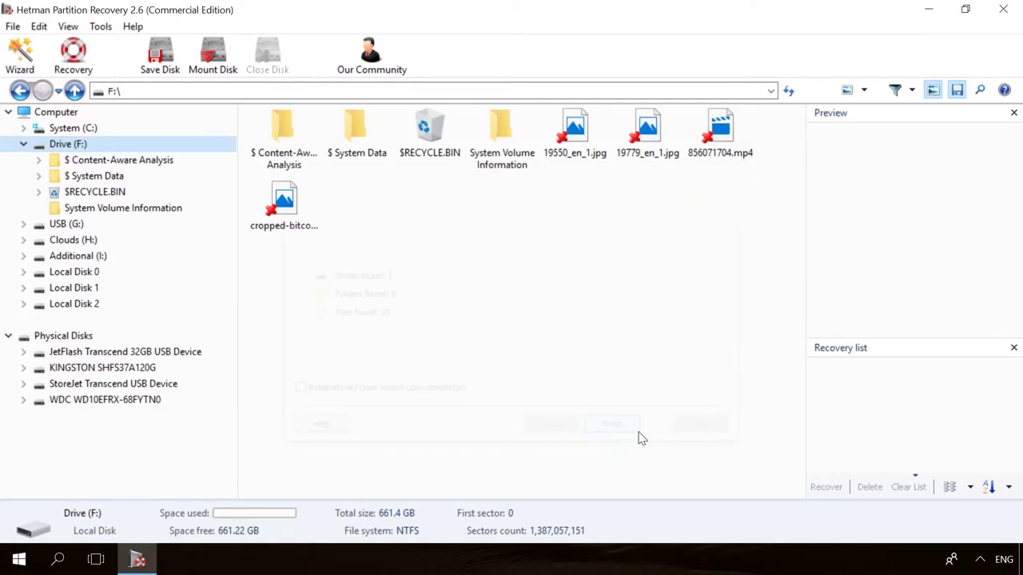
pyautogui.click(647, 132)
pyautogui.click(734, 130)
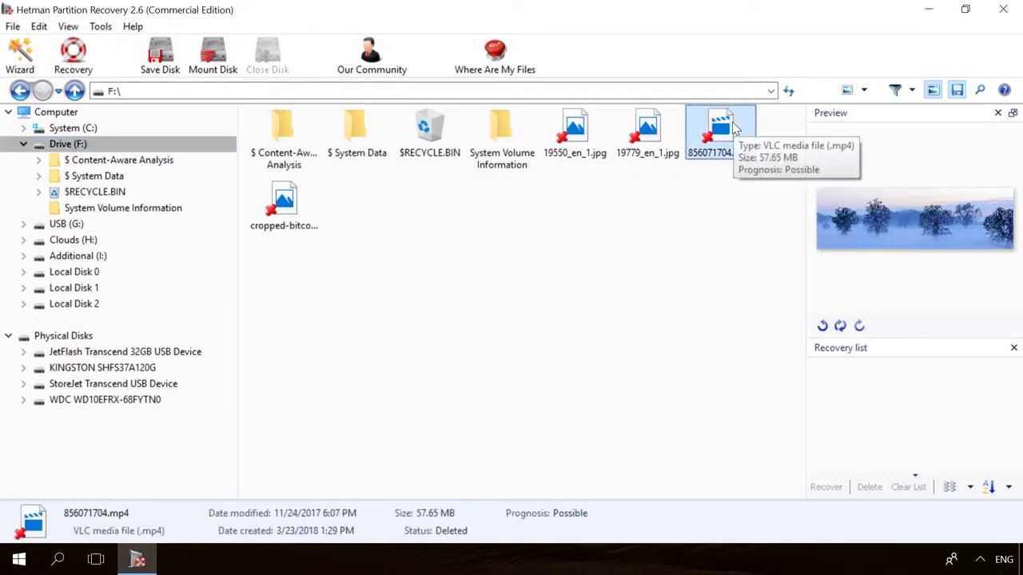
pyautogui.click(73, 52)
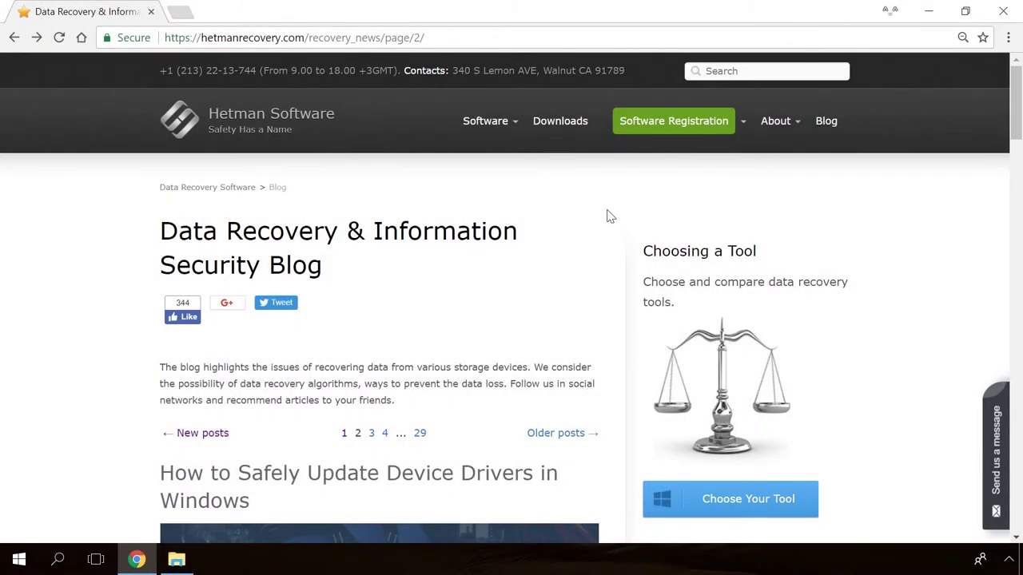
# Open the blog article on fixing the Windows Detected a Hard Disk Problem error.
pyautogui.scroll(-20, 607, 216)
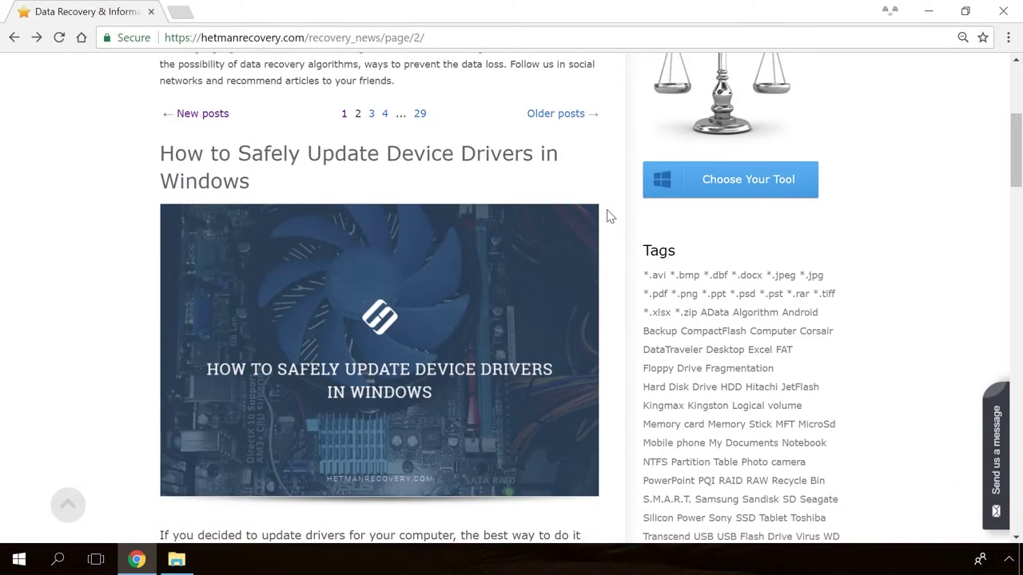
pyautogui.scroll(-8, 608, 215)
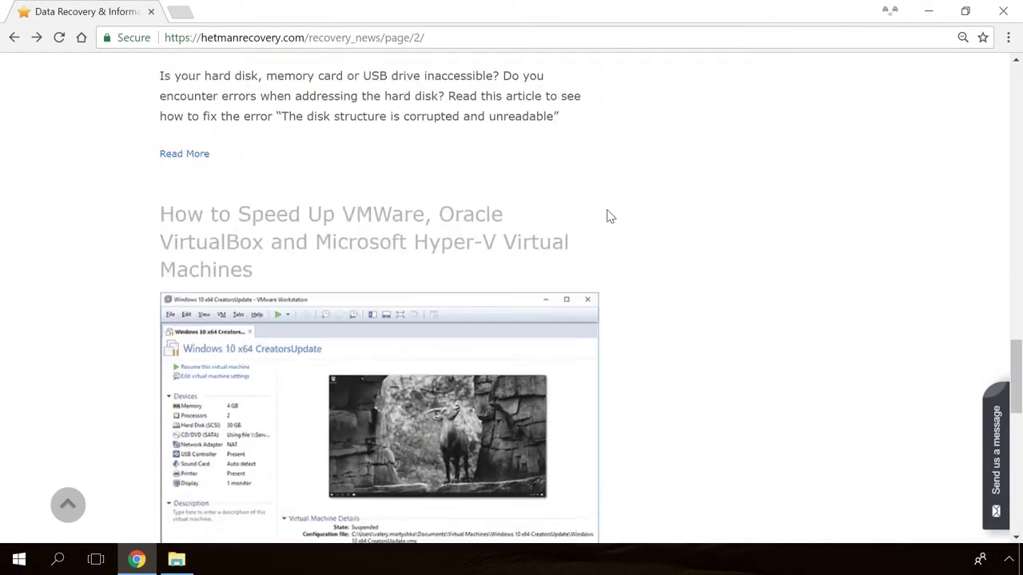
pyautogui.scroll(7, 607, 215)
pyautogui.scroll(8, 607, 216)
pyautogui.click(388, 282)
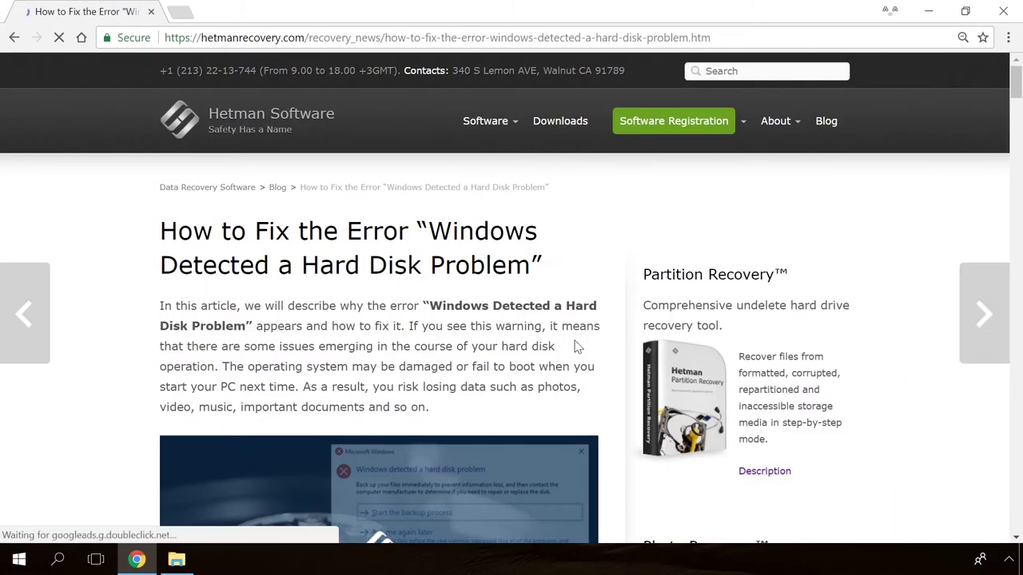
# Open the site's message form and write 'Hello'.
pyautogui.scroll(-12, 610, 348)
pyautogui.scroll(-20, 609, 348)
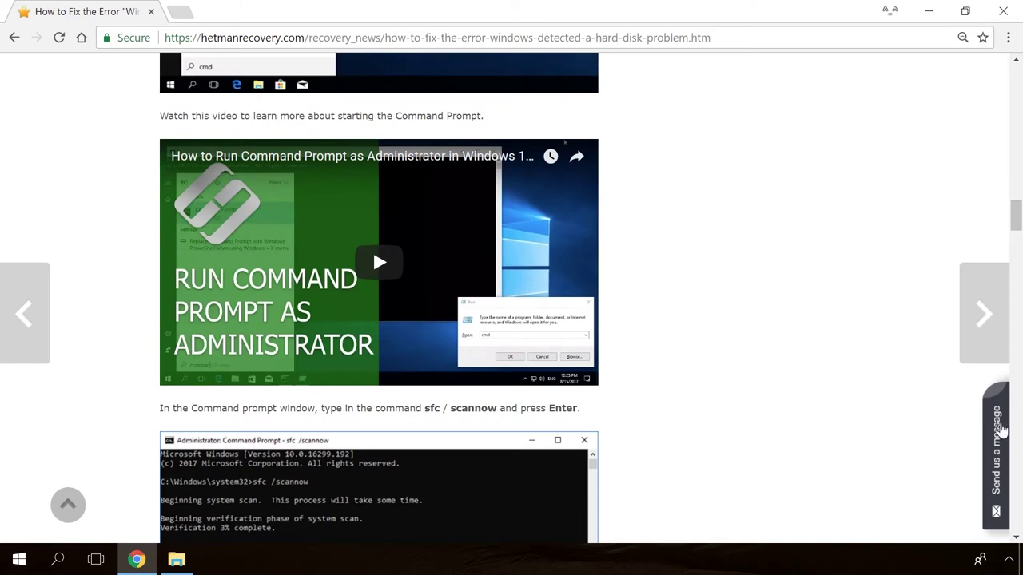
pyautogui.click(999, 431)
pyautogui.write('Hello')
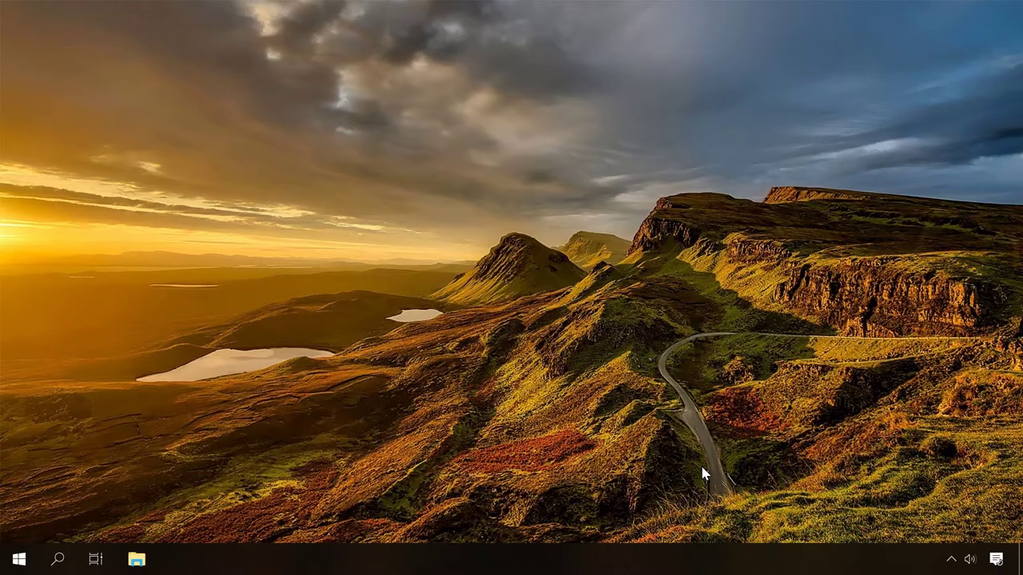
# Open Display settings from the desktop shortcut menu, then Advanced display settings.
pyautogui.rightClick(480, 237)
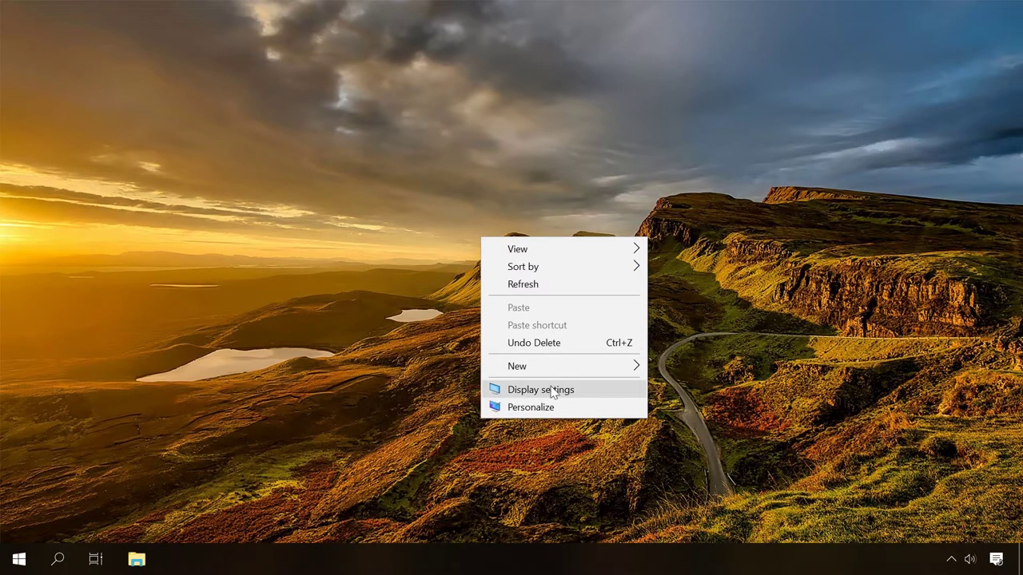
pyautogui.click(515, 392)
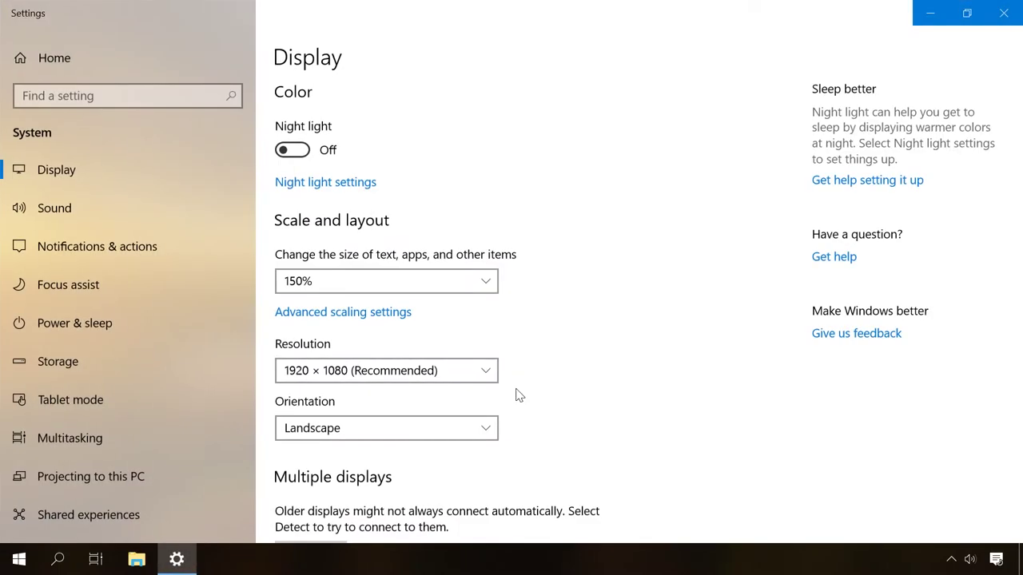
pyautogui.scroll(-2, 515, 394)
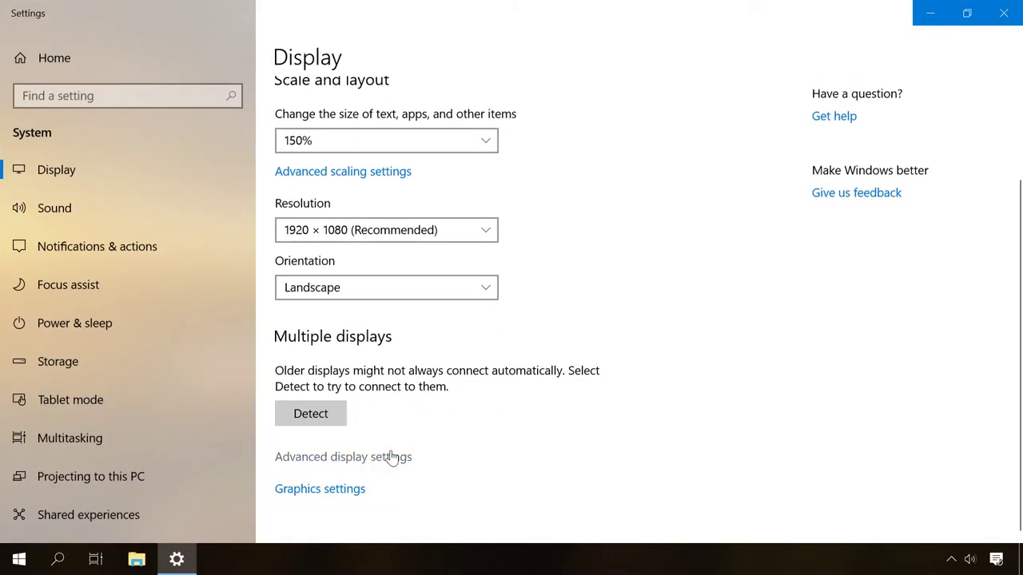
pyautogui.click(305, 463)
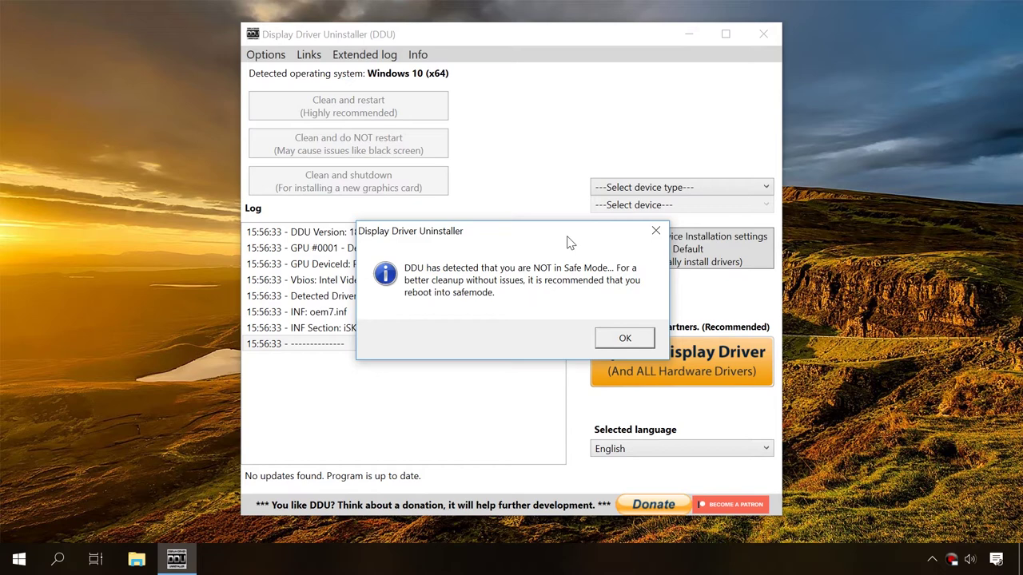
# Dismiss the Safe Mode warning, set the device type to GPU, and check then close Options.
pyautogui.click(616, 341)
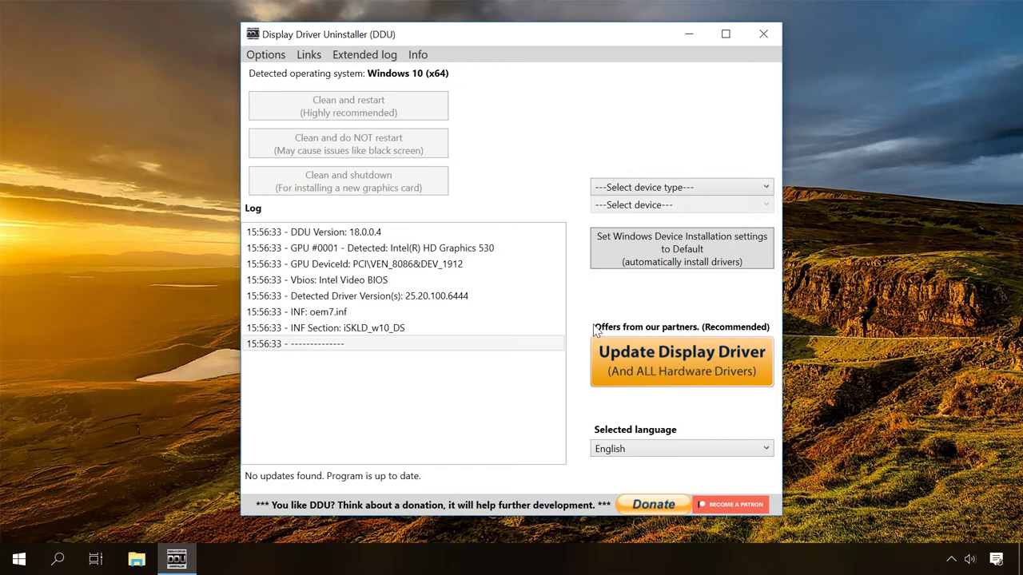
pyautogui.click(632, 187)
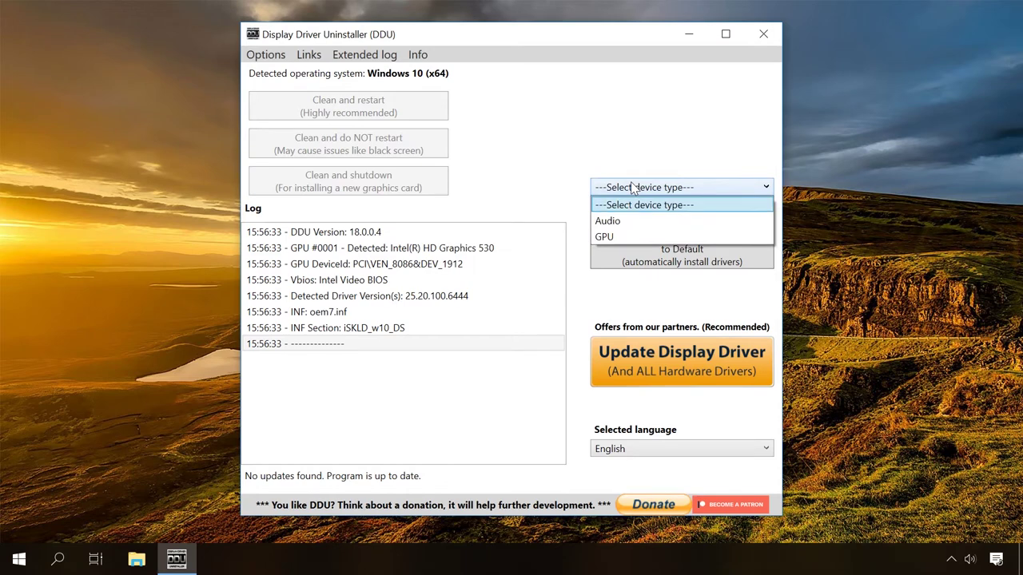
pyautogui.click(624, 237)
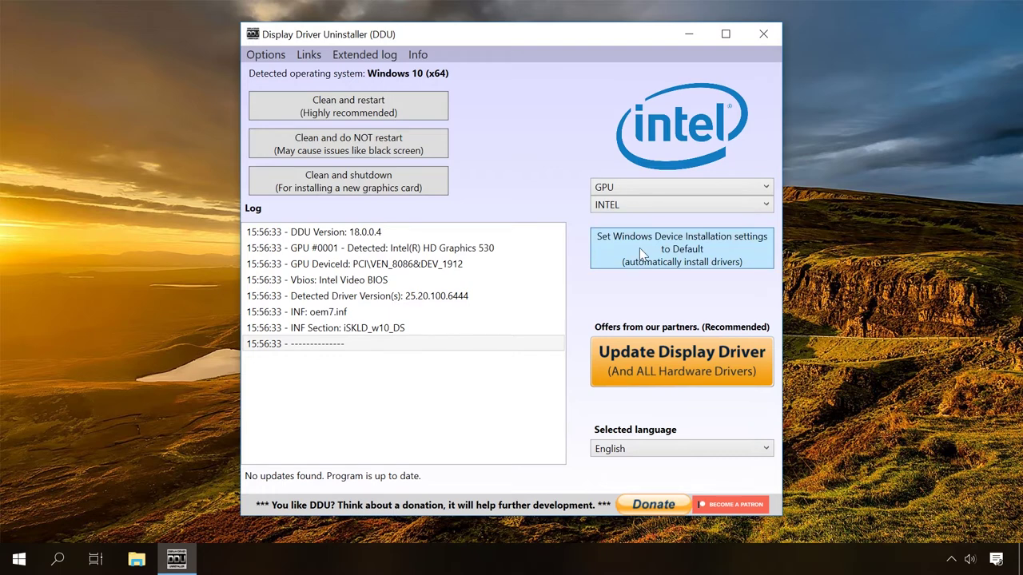
pyautogui.click(270, 55)
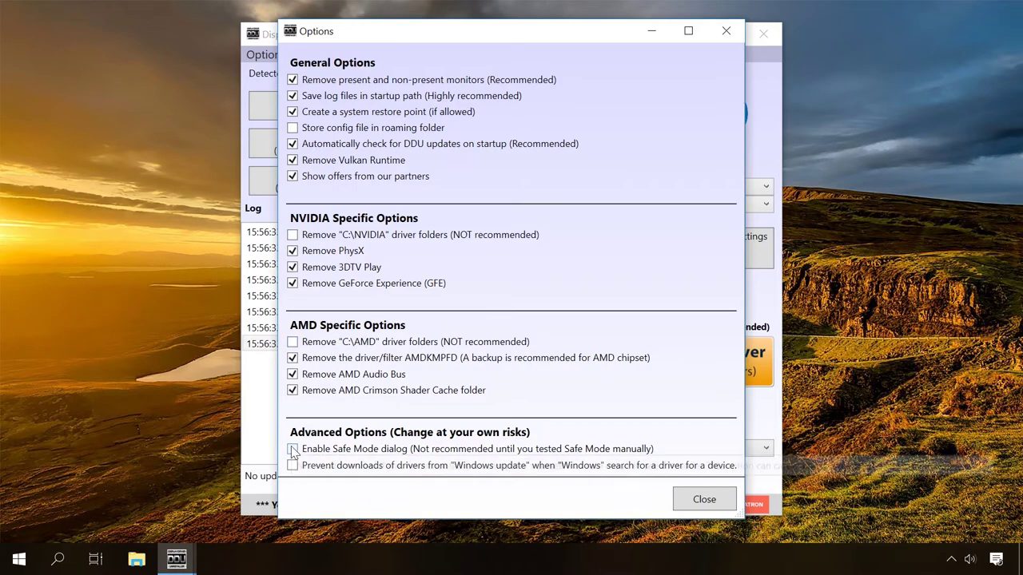
pyautogui.click(711, 500)
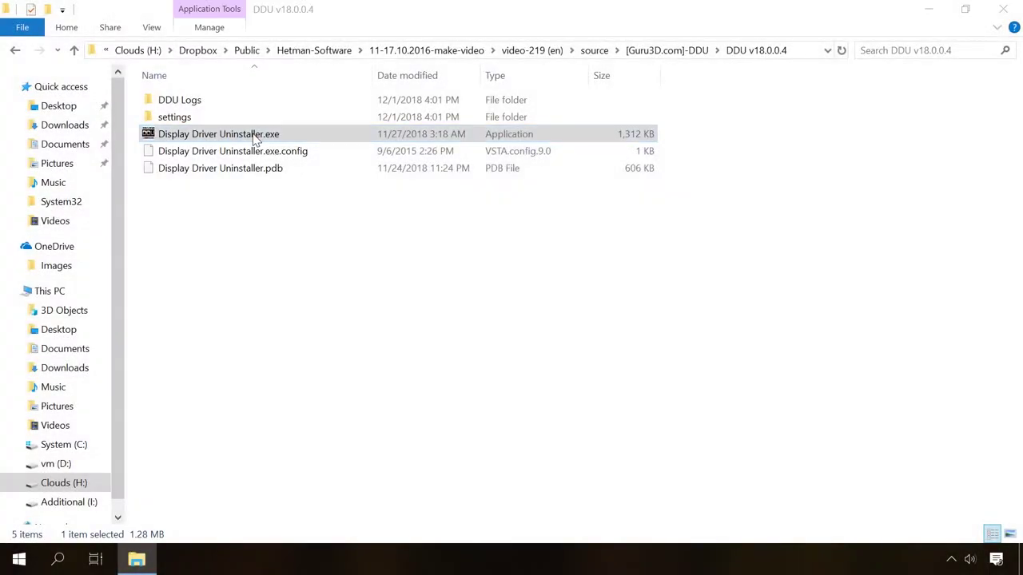
# Run Display Driver Uninstaller.exe as administrator and choose the Safe Mode (Recommended) launch option.
pyautogui.doubleClick(254, 137)
pyautogui.click(574, 303)
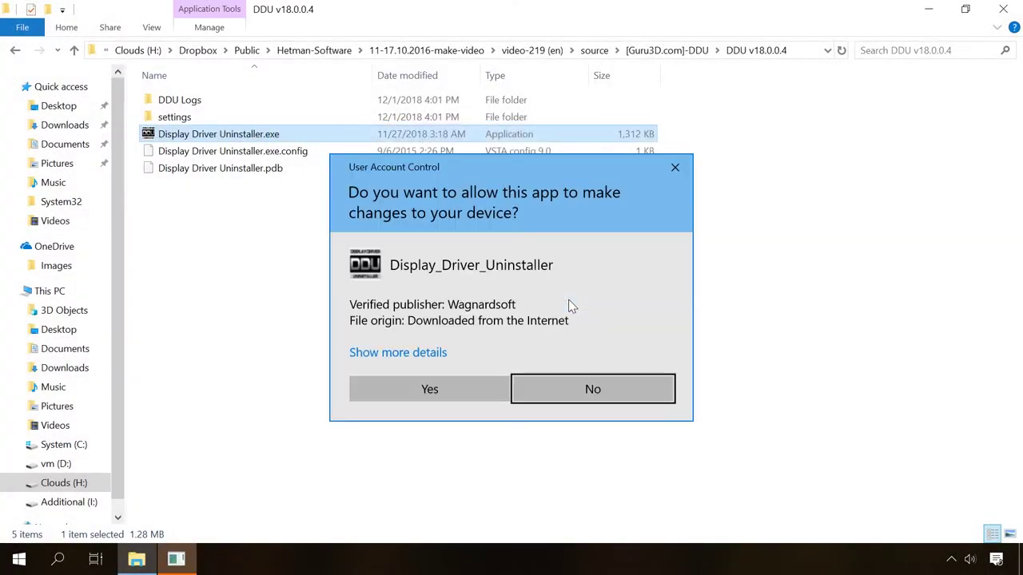
pyautogui.click(452, 391)
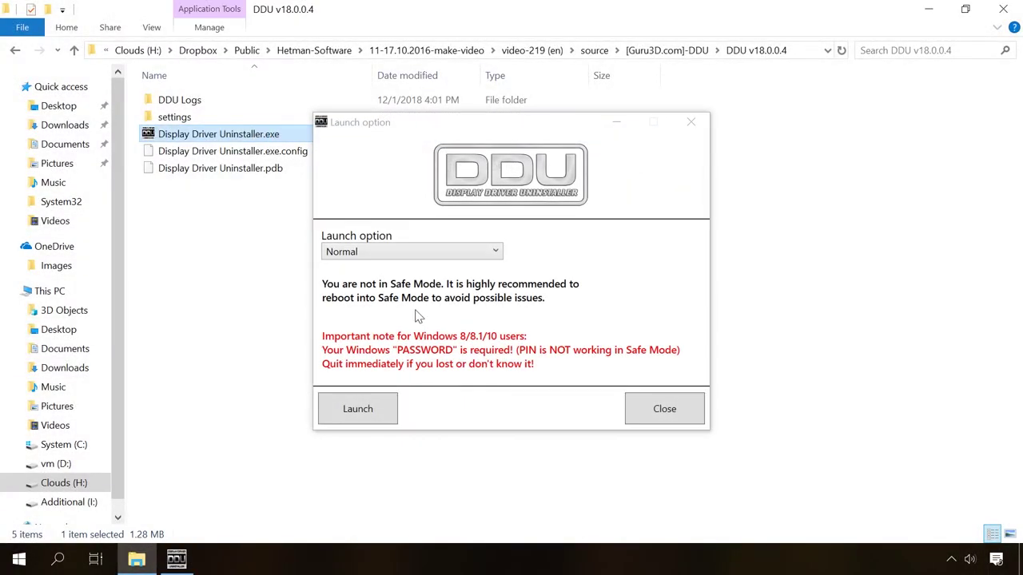
pyautogui.click(355, 254)
pyautogui.click(346, 287)
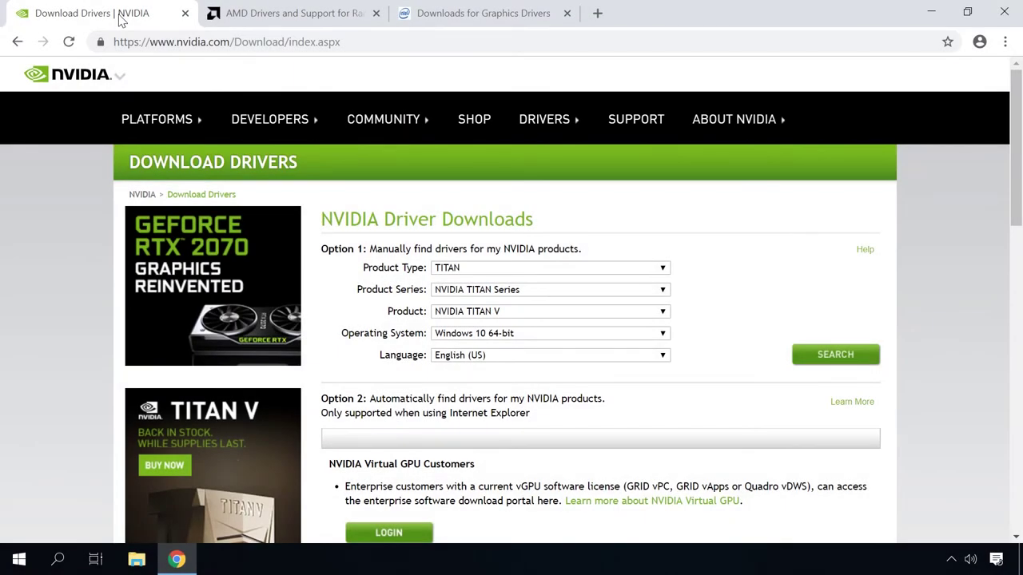
# On Intel's driver page, filter to 6th Generation graphics, Drivers, and Windows 10 64-bit.
pyautogui.click(270, 11)
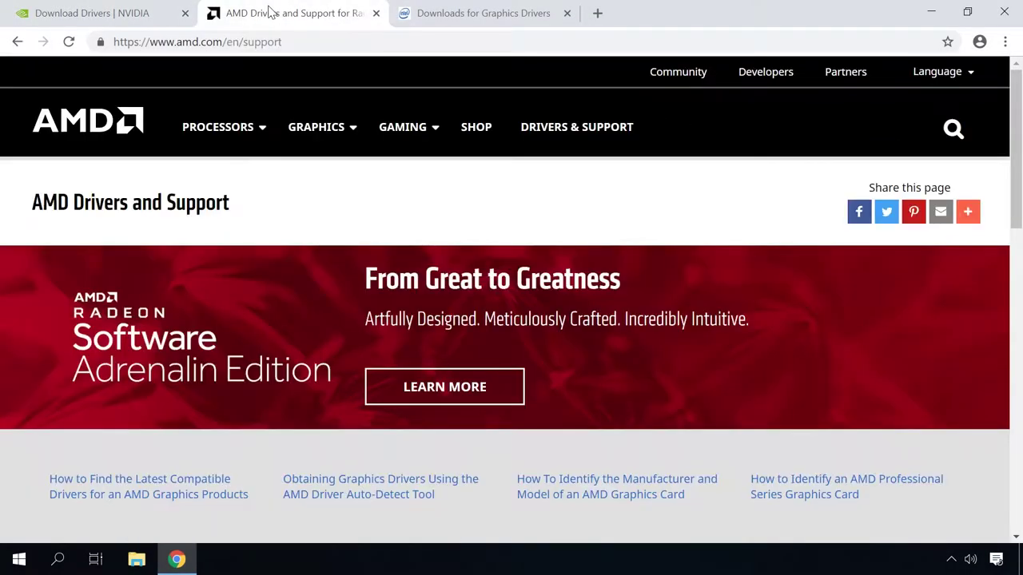
pyautogui.click(468, 15)
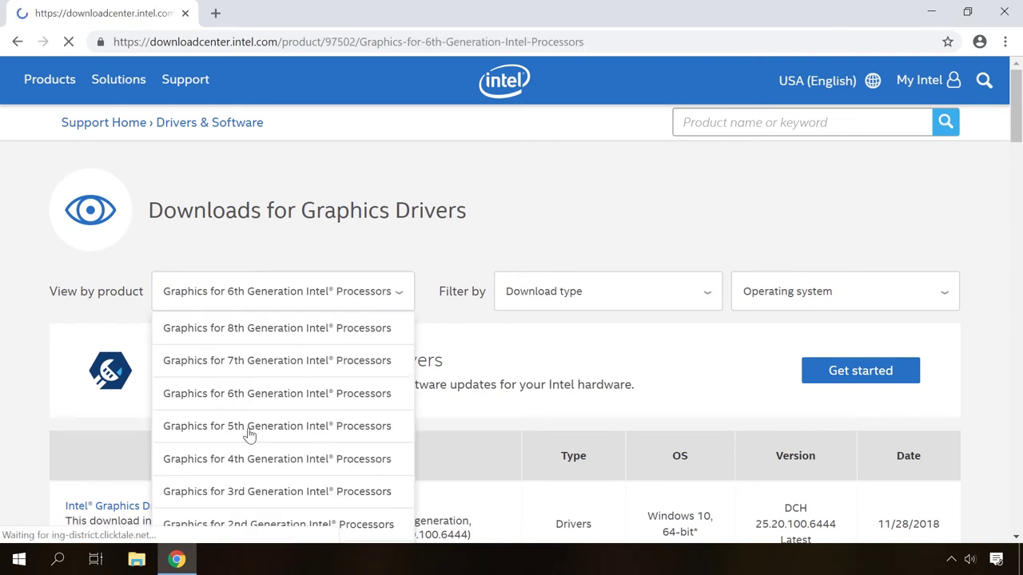
pyautogui.click(587, 295)
pyautogui.click(520, 360)
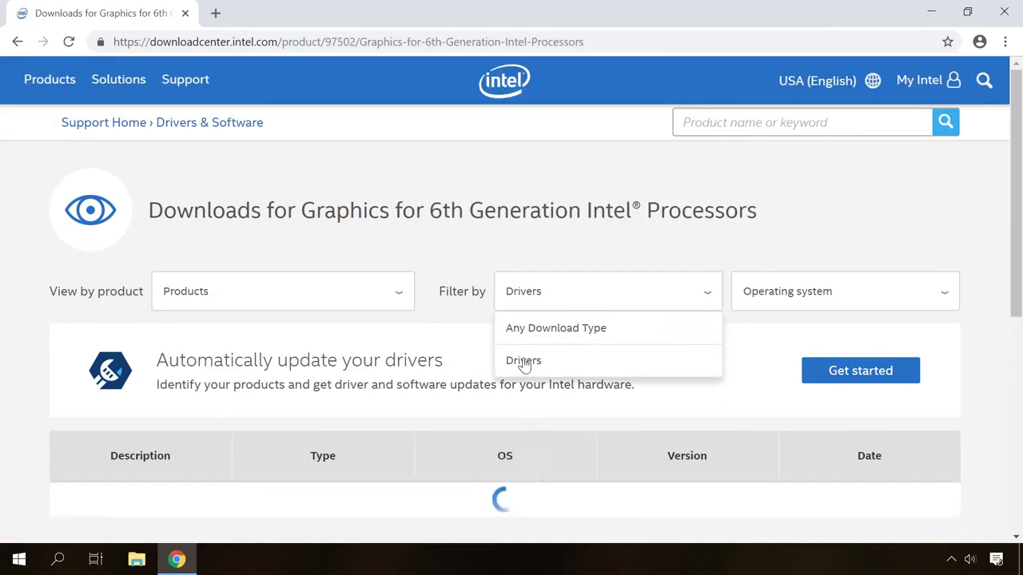
pyautogui.click(822, 294)
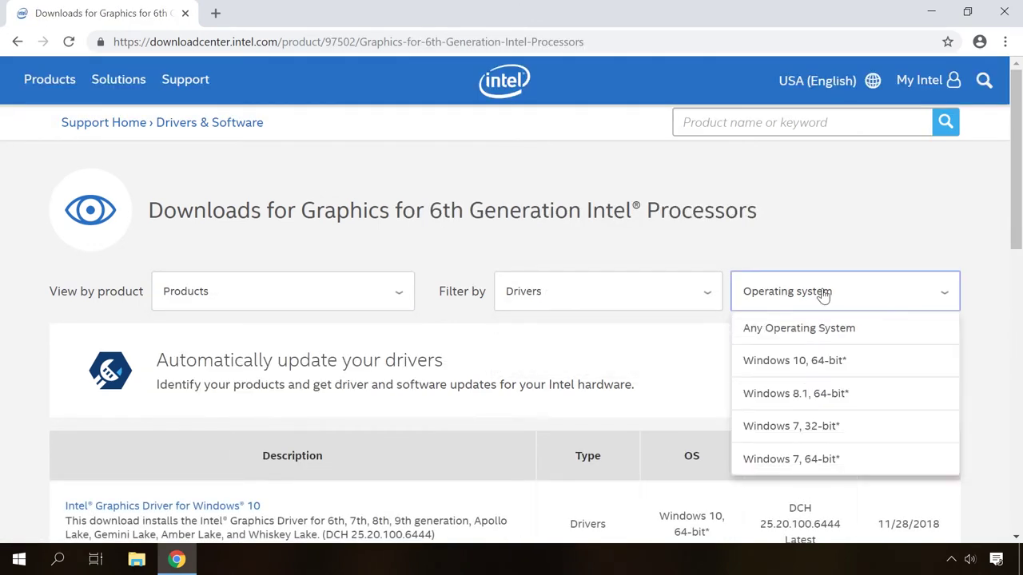
pyautogui.click(794, 361)
pyautogui.scroll(-1, 897, 192)
pyautogui.scroll(-1, 896, 207)
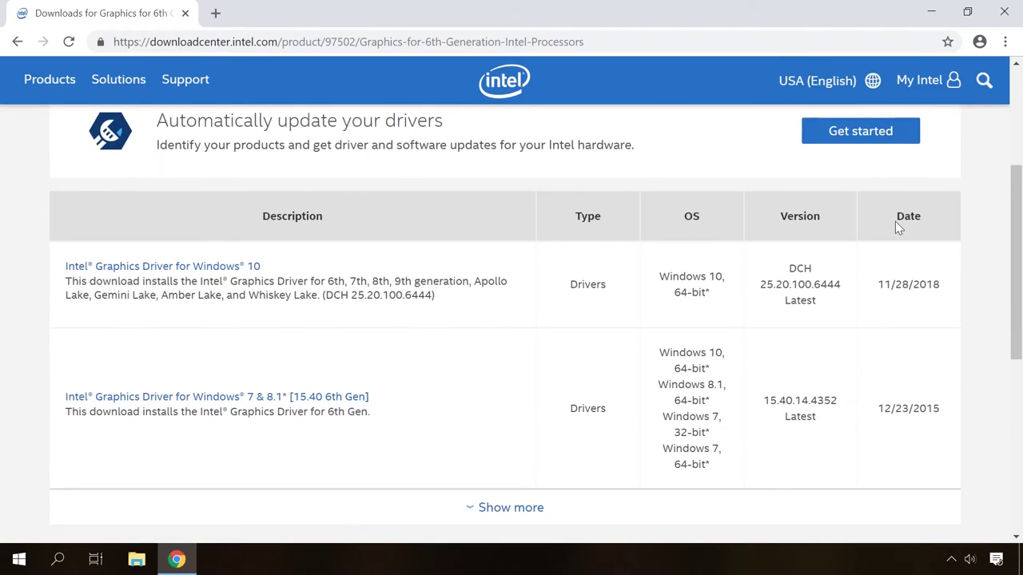
# Download dch_win64_25.20.100.6444.exe from the Intel Graphics Driver page and accept the license.
pyautogui.click(218, 274)
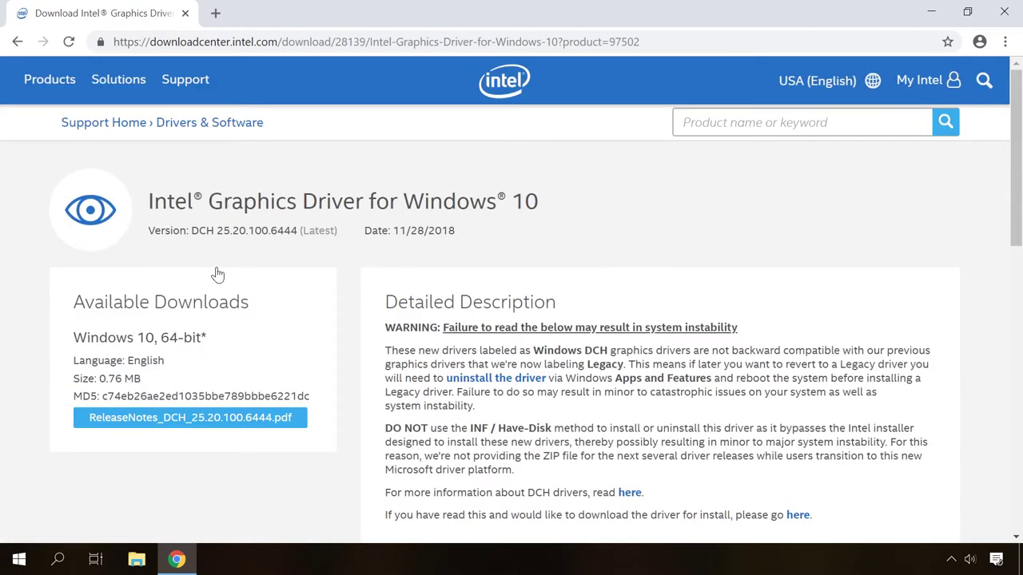
pyautogui.scroll(-2, 364, 338)
pyautogui.click(797, 356)
pyautogui.scroll(-3, 594, 356)
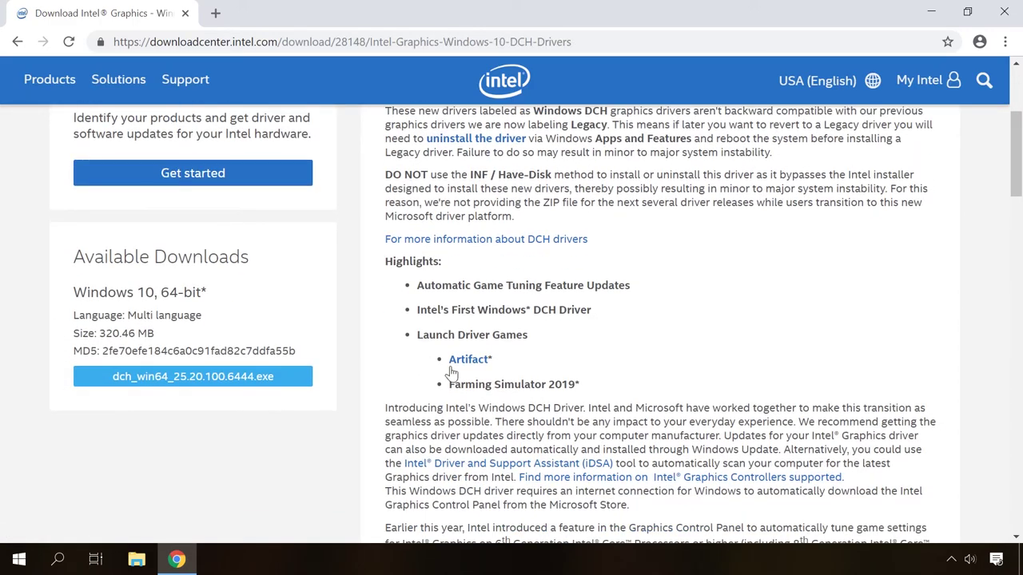
pyautogui.click(229, 385)
pyautogui.scroll(-2, 223, 385)
pyautogui.scroll(-3, 879, 319)
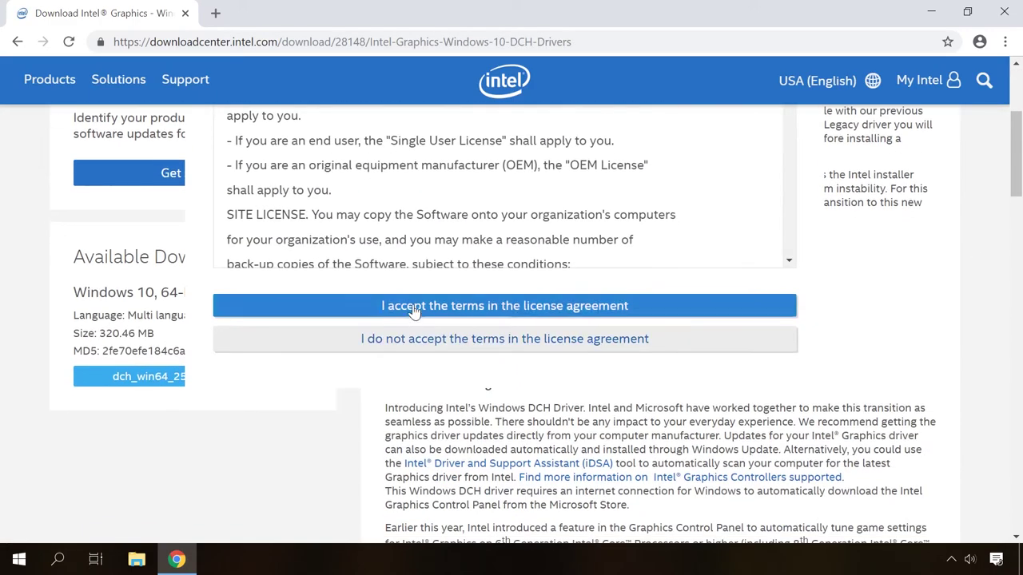
pyautogui.click(389, 303)
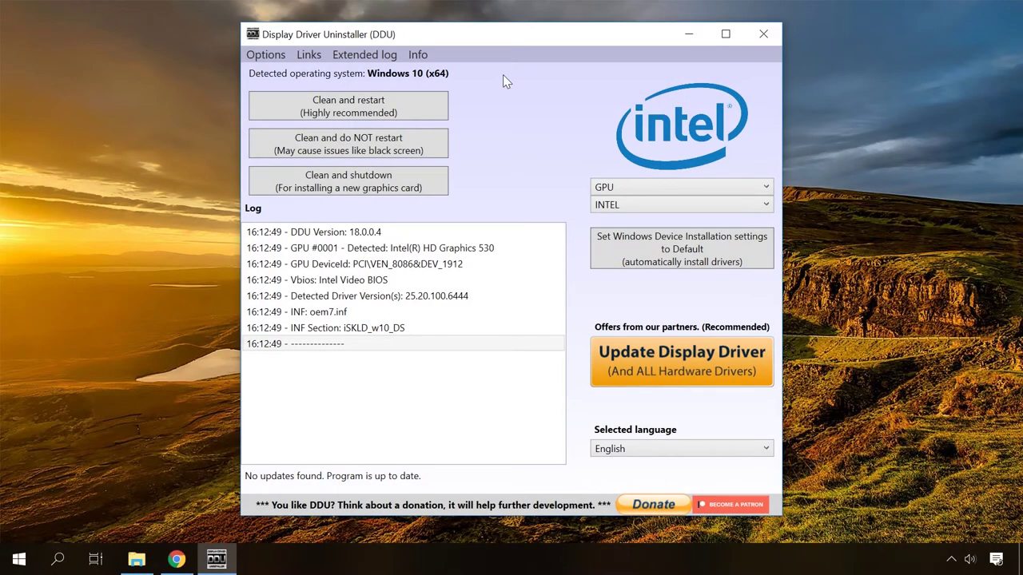
# Clean-uninstall the Intel driver with 'Clean and do NOT restart', then exit DDU.
pyautogui.click(359, 150)
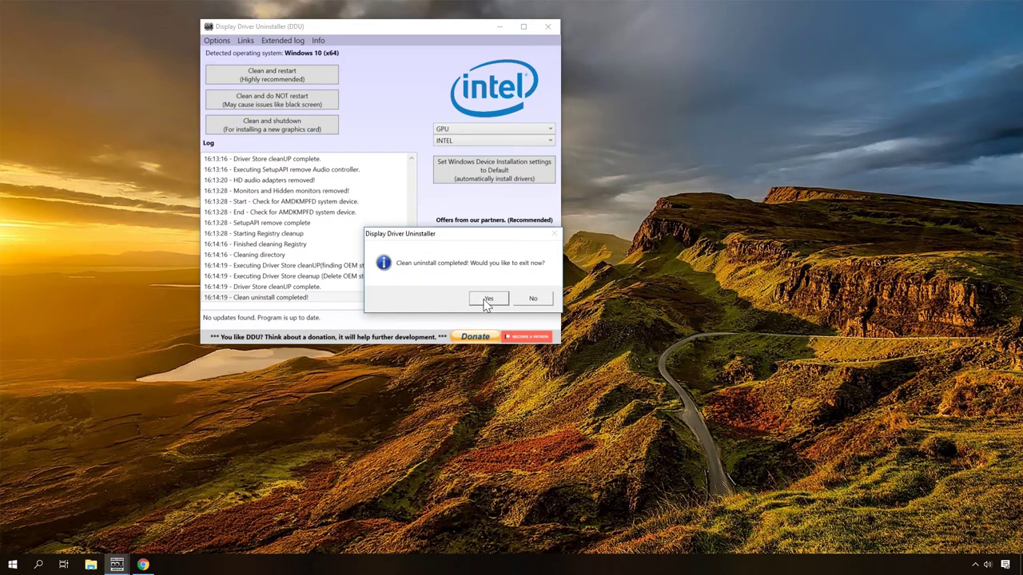
pyautogui.click(487, 300)
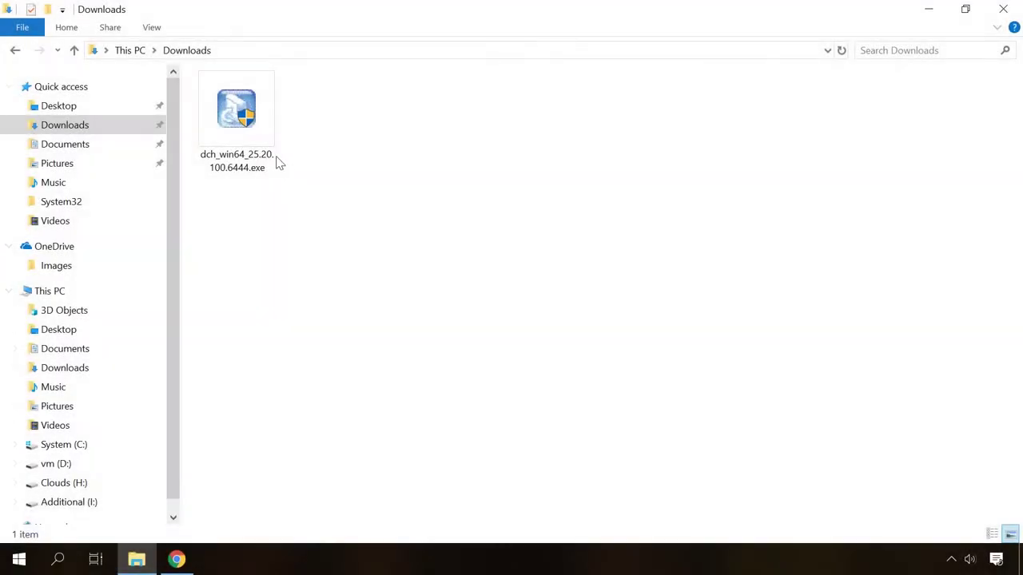
# Run dch_win64_25.20.100.6444.exe from Downloads, approve admin access, and continue to file extraction.
pyautogui.click(242, 110)
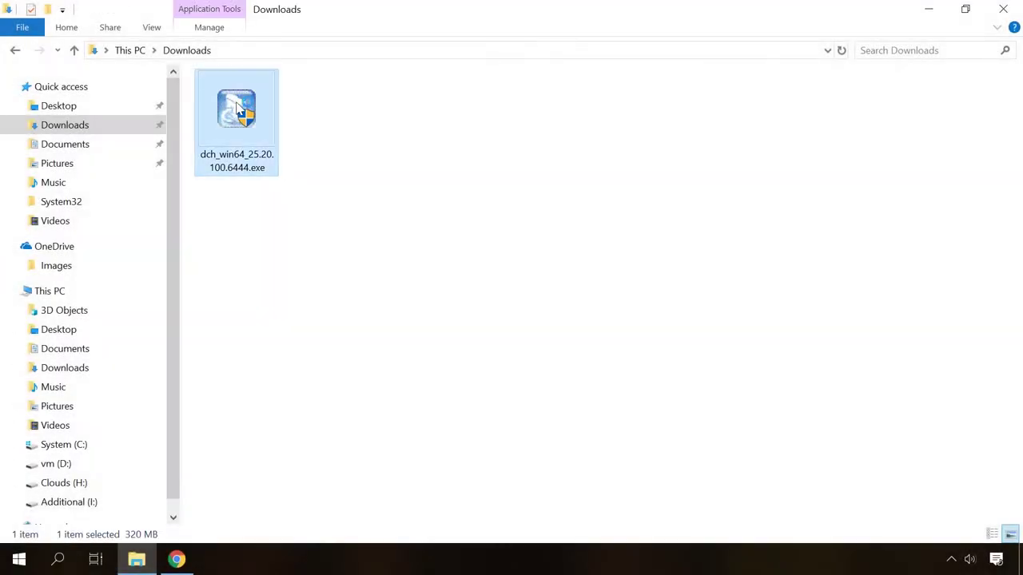
pyautogui.doubleClick(238, 110)
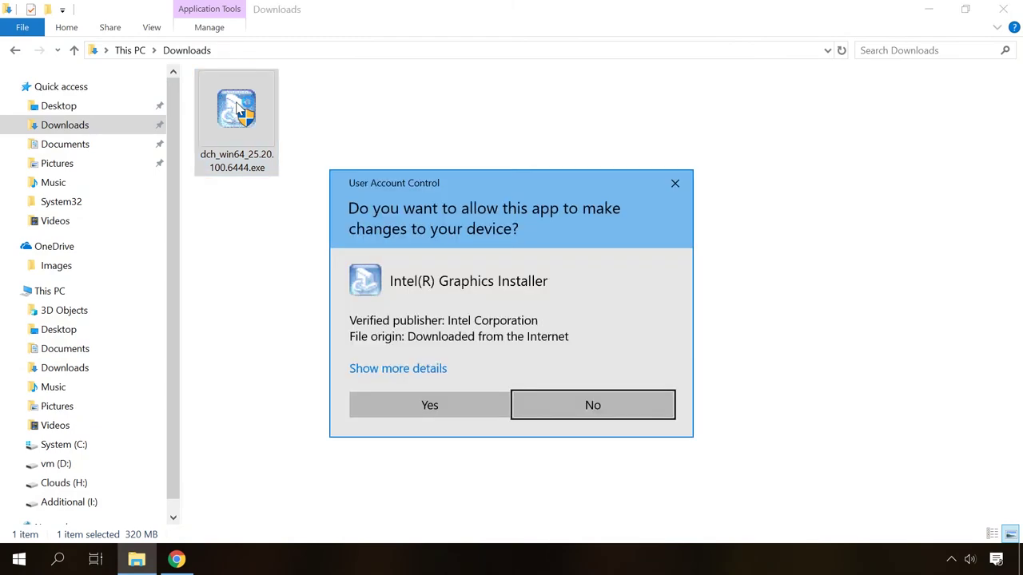
pyautogui.click(403, 396)
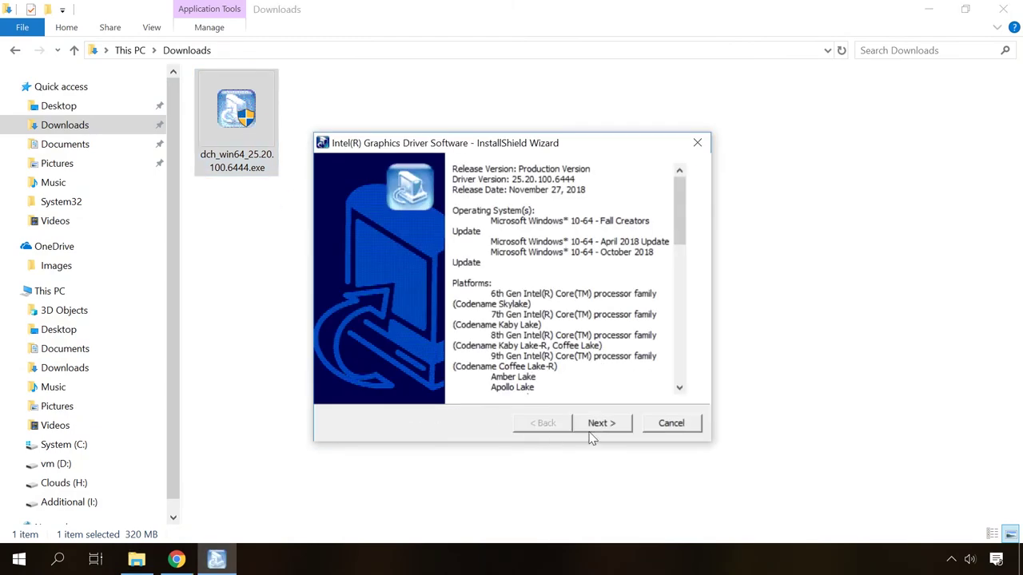
pyautogui.click(595, 427)
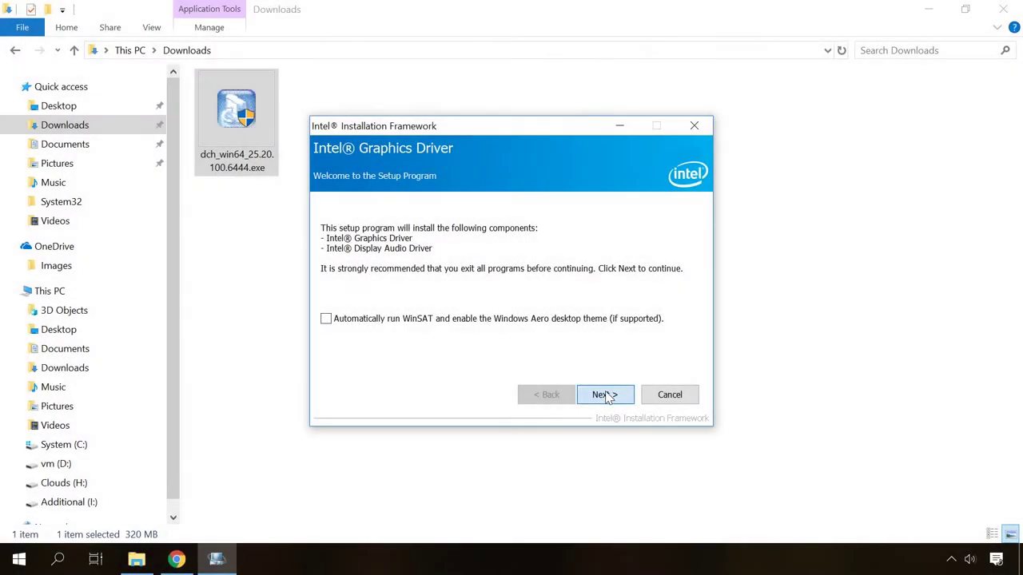
# Get past the Welcome page, accept the license agreement, and begin installation after the Readme.
pyautogui.click(604, 394)
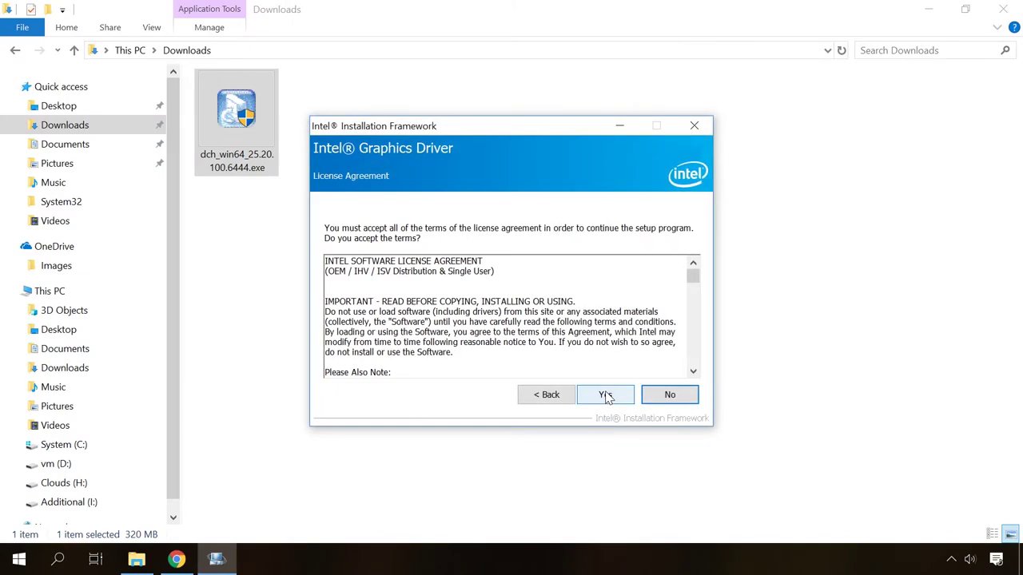
pyautogui.click(605, 395)
pyautogui.click(605, 395)
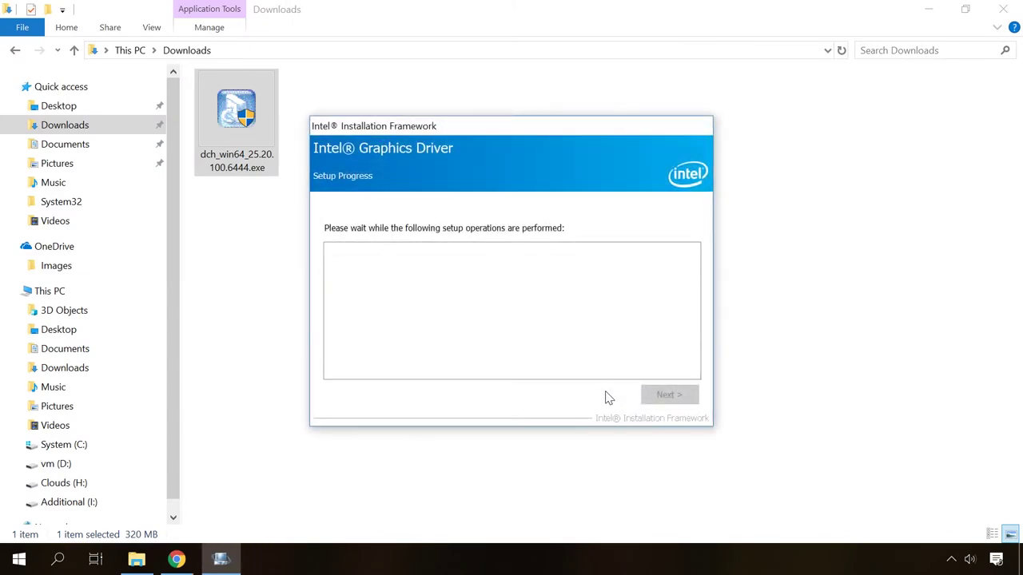